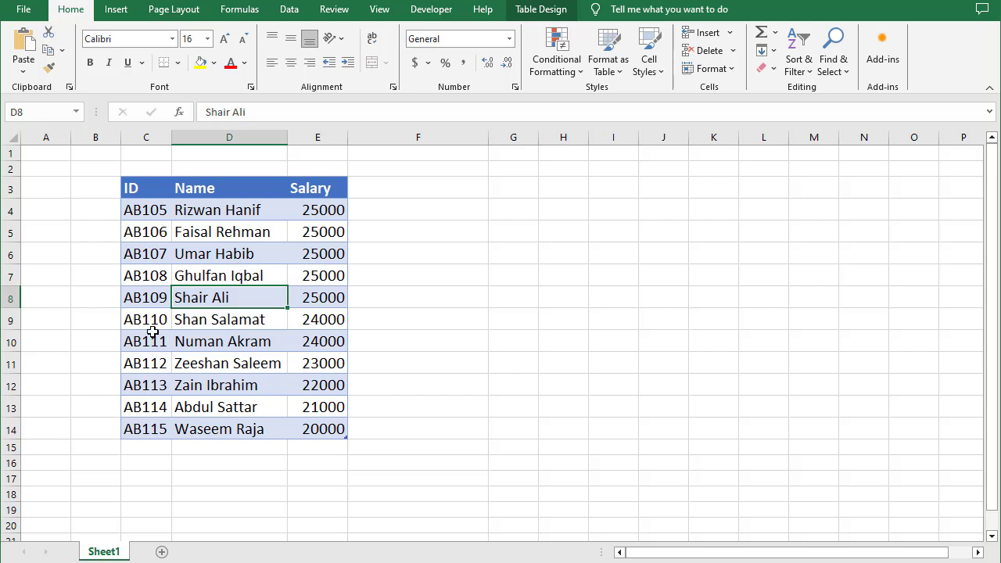
left_click(137, 179)
left_click(215, 177)
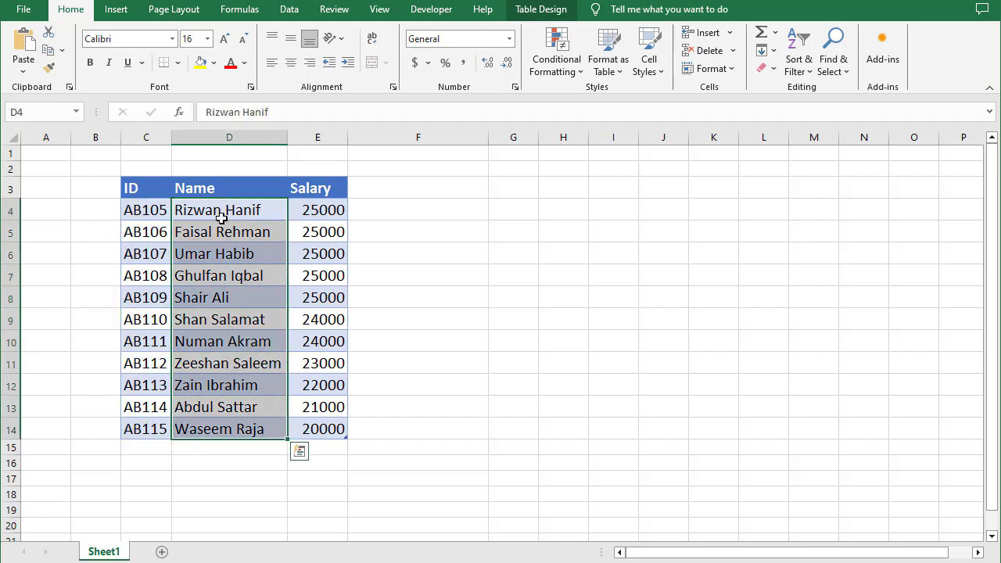
left_click(330, 179)
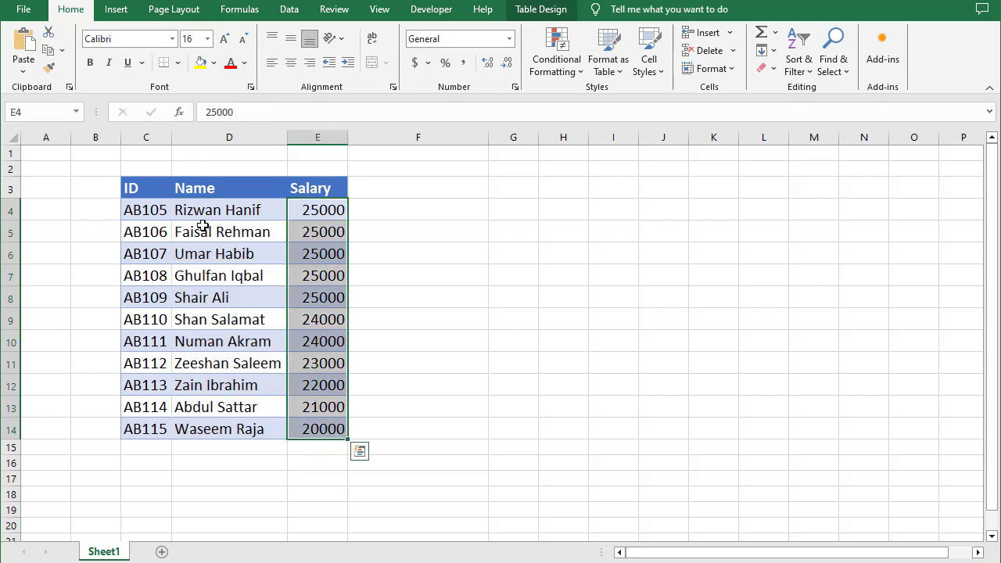
left_click(404, 209)
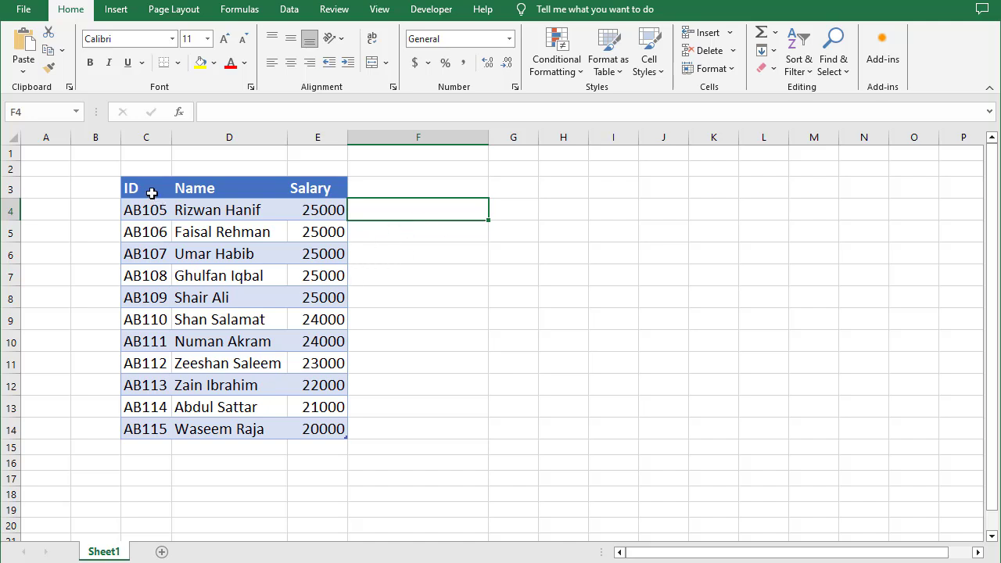
Load the ID, Name and Salary table in C3:E14 into the Power Query Editor
left_click_drag(152, 193, 323, 425)
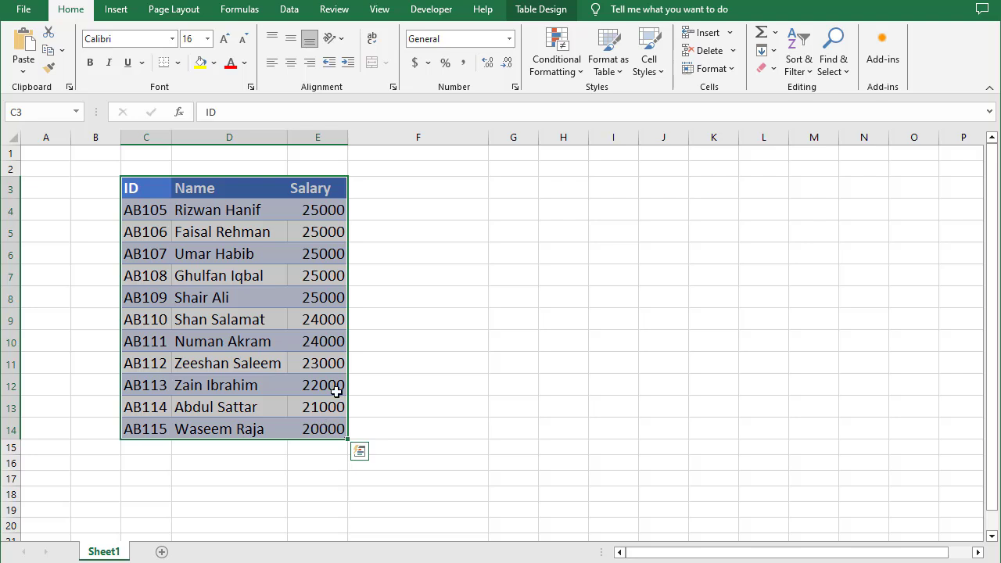
left_click(289, 10)
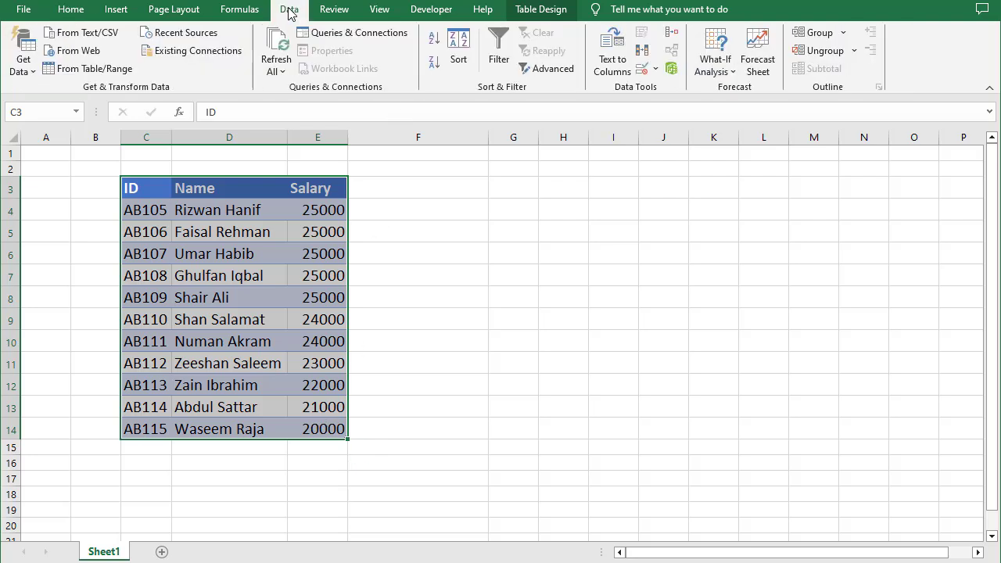
left_click(87, 73)
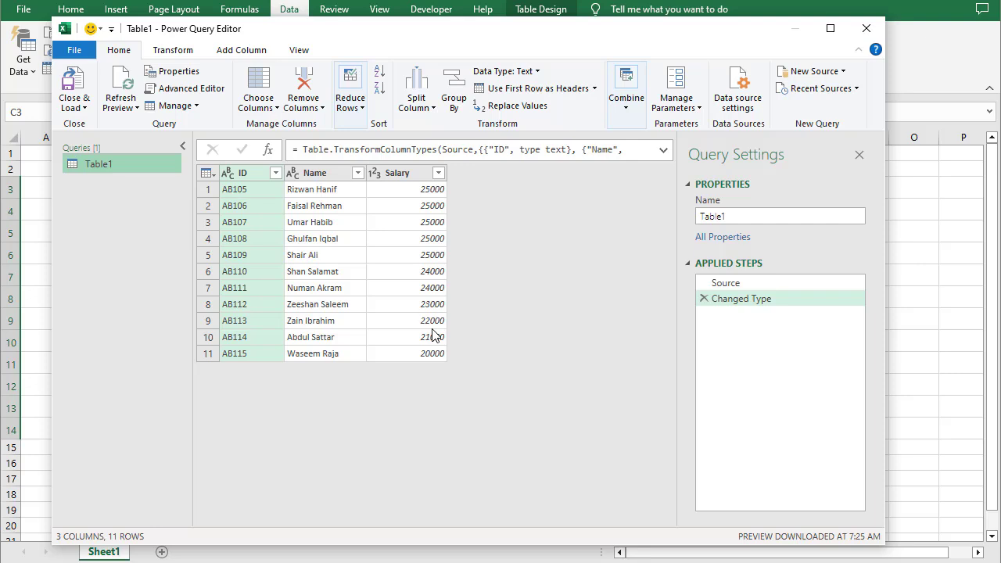
left_click(246, 174)
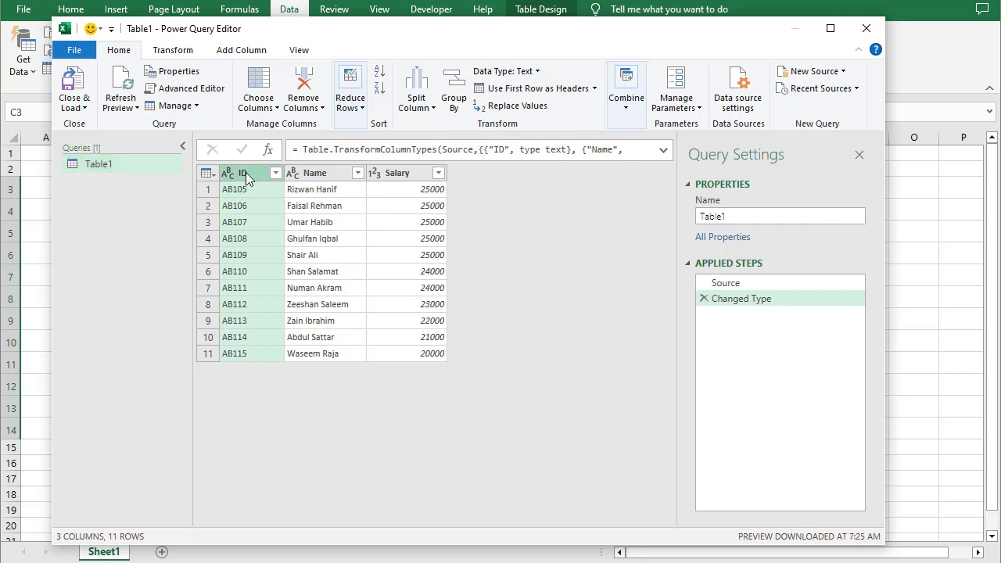
left_click(324, 173, "ctrl")
left_click(402, 174, "ctrl")
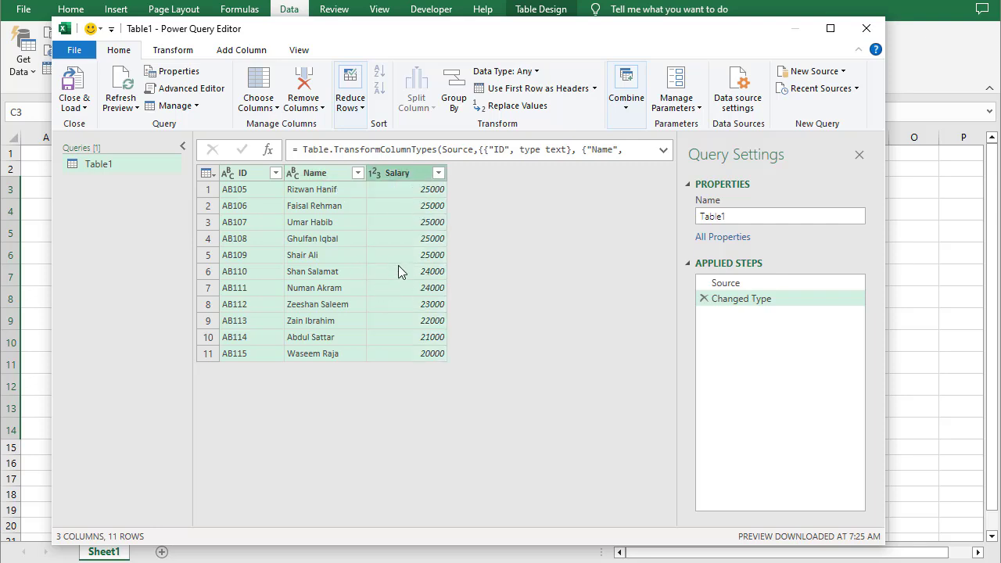
right_click(340, 228)
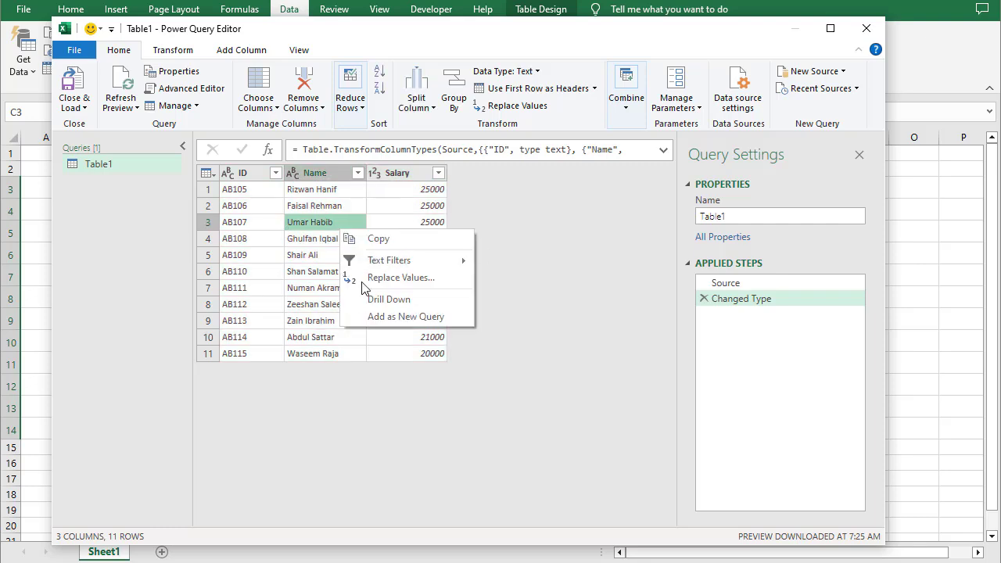
left_click(248, 185)
Merge the ID, Name and Salary columns into one column named Merged, using Comma as the separator
left_click(249, 176)
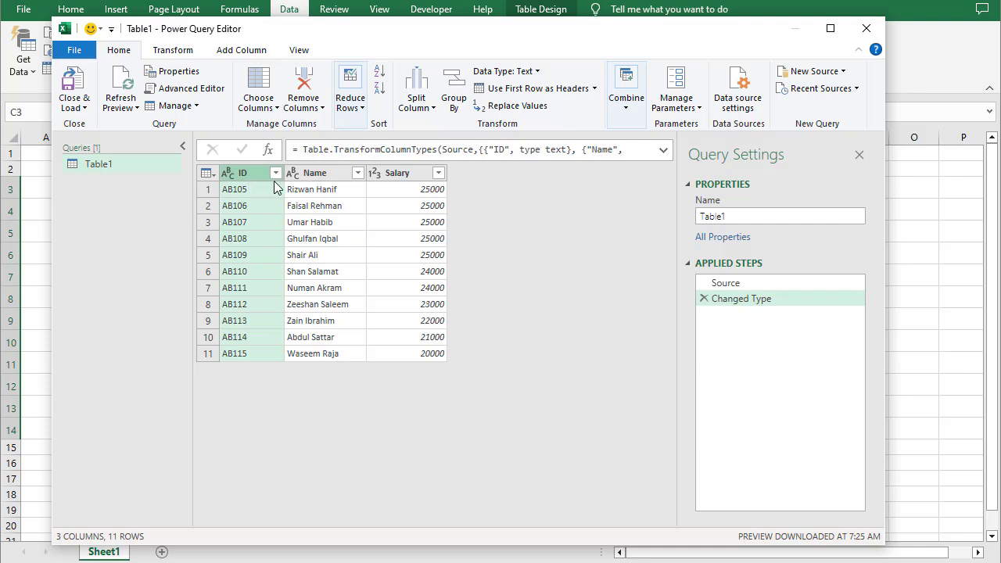
left_click(315, 174, "ctrl")
left_click(393, 175, "ctrl")
right_click(393, 174)
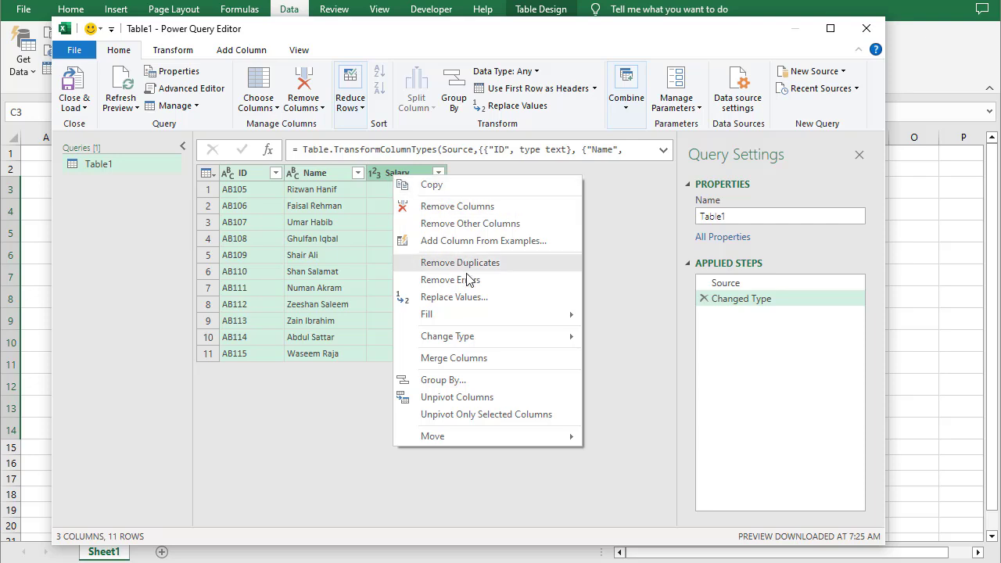
left_click(444, 360)
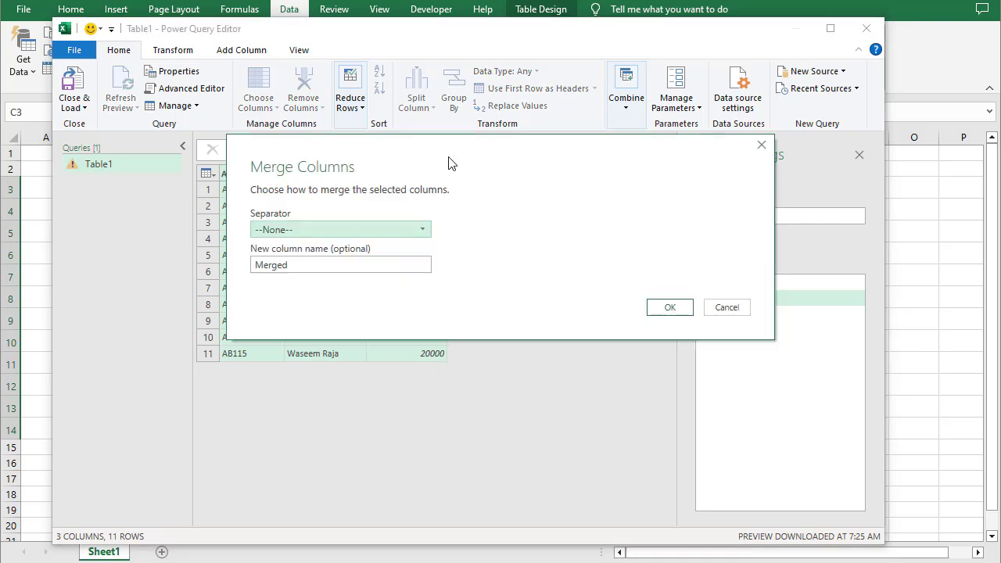
left_click_drag(448, 158, 358, 216)
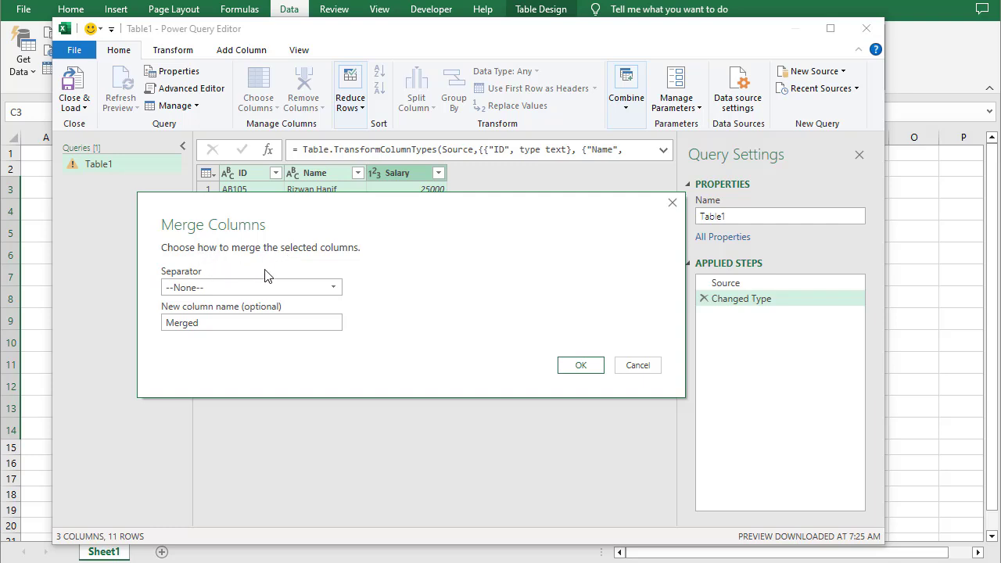
left_click_drag(353, 216, 369, 244)
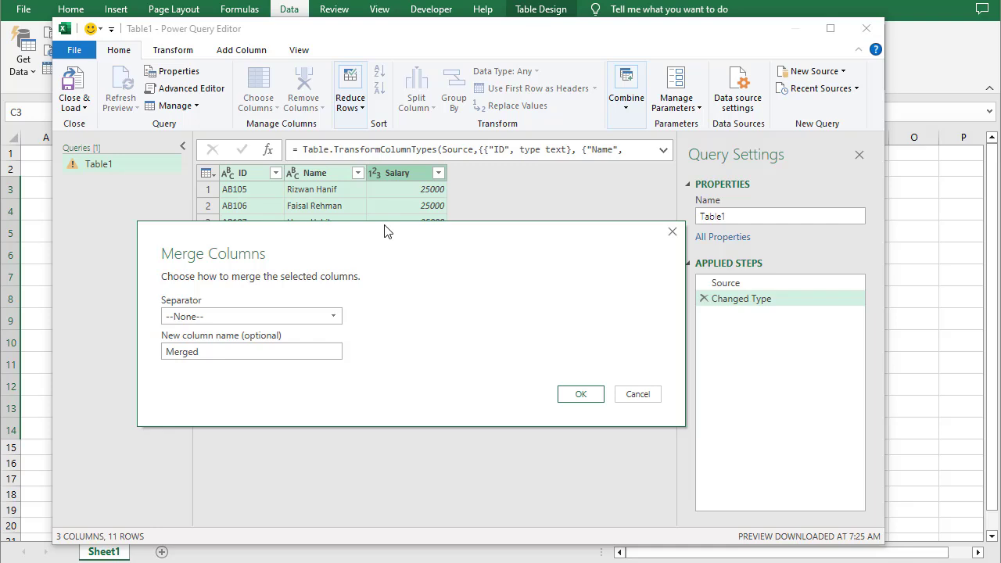
left_click(338, 316)
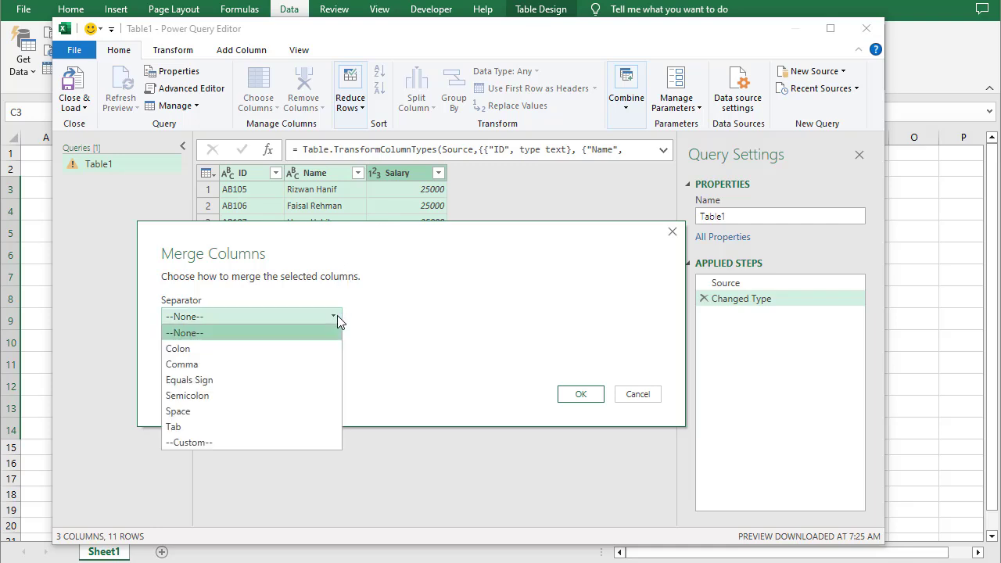
left_click(269, 361)
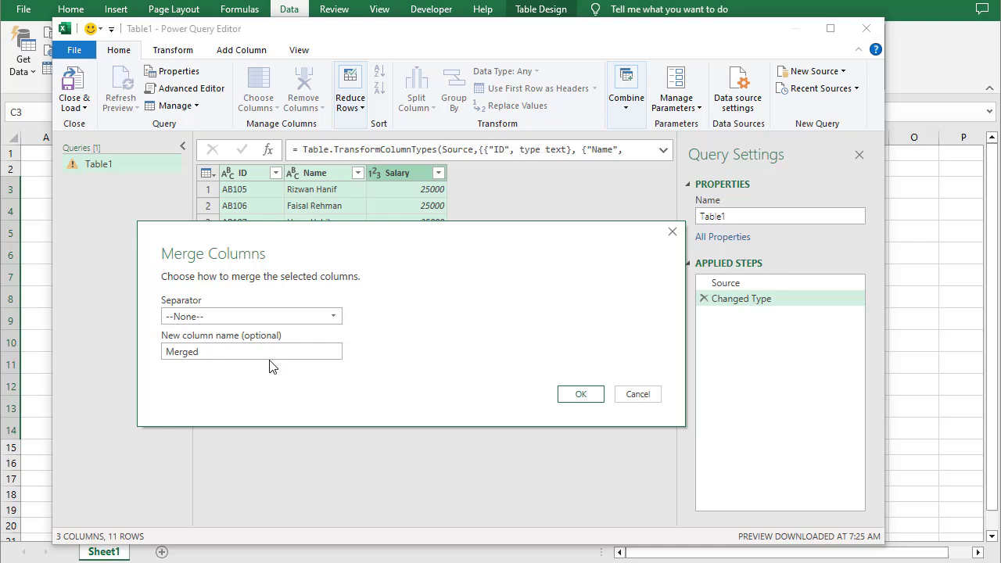
left_click(574, 395)
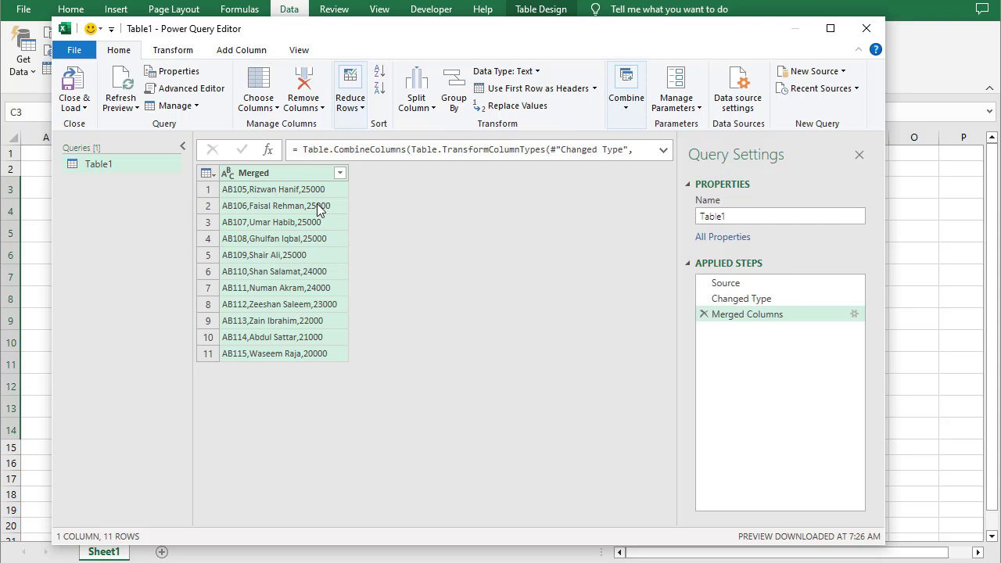
Close the query editor, load the merged column into a new worksheet, and dismiss the Queries & Connections display
left_click(87, 108)
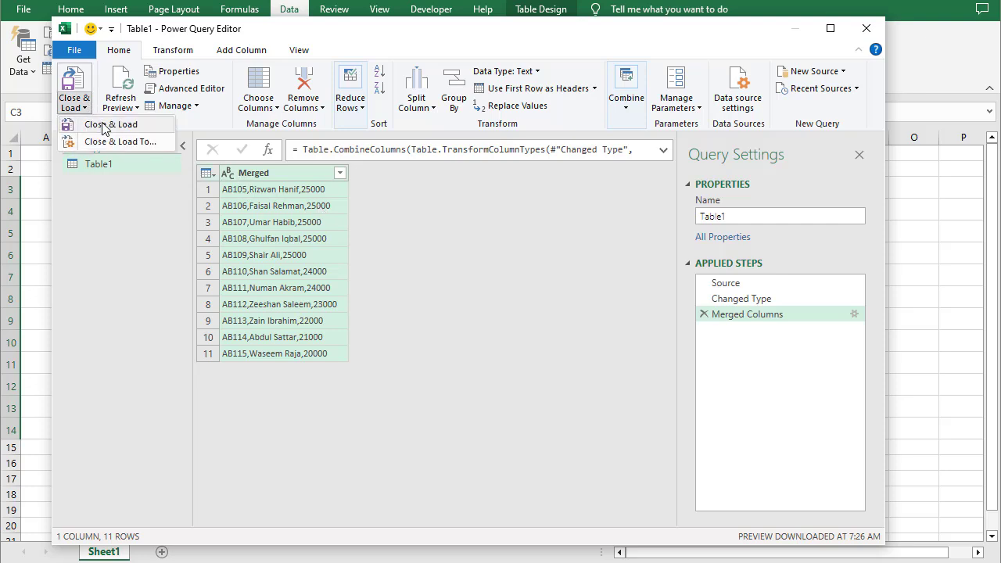
left_click(105, 127)
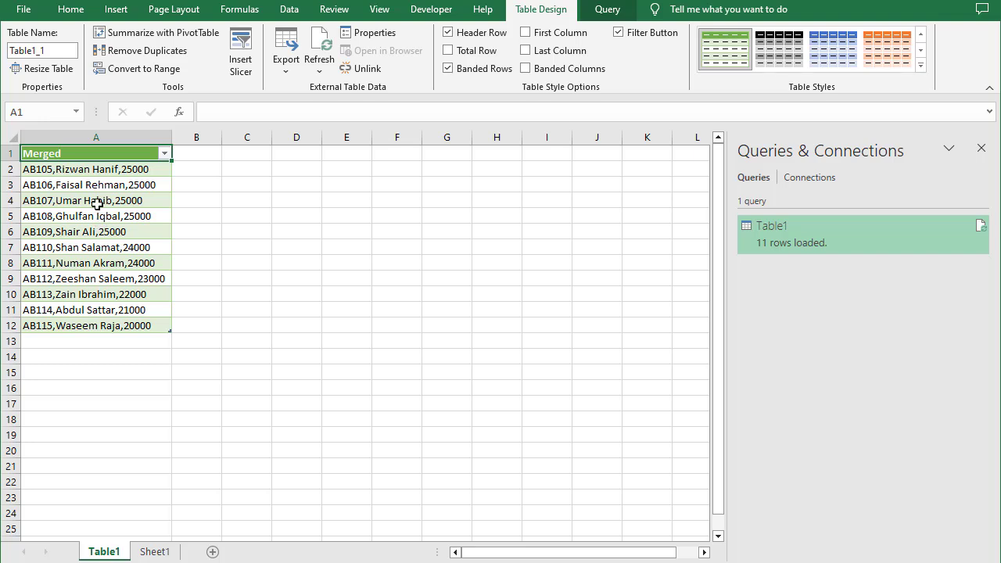
left_click(97, 204)
left_click(108, 249)
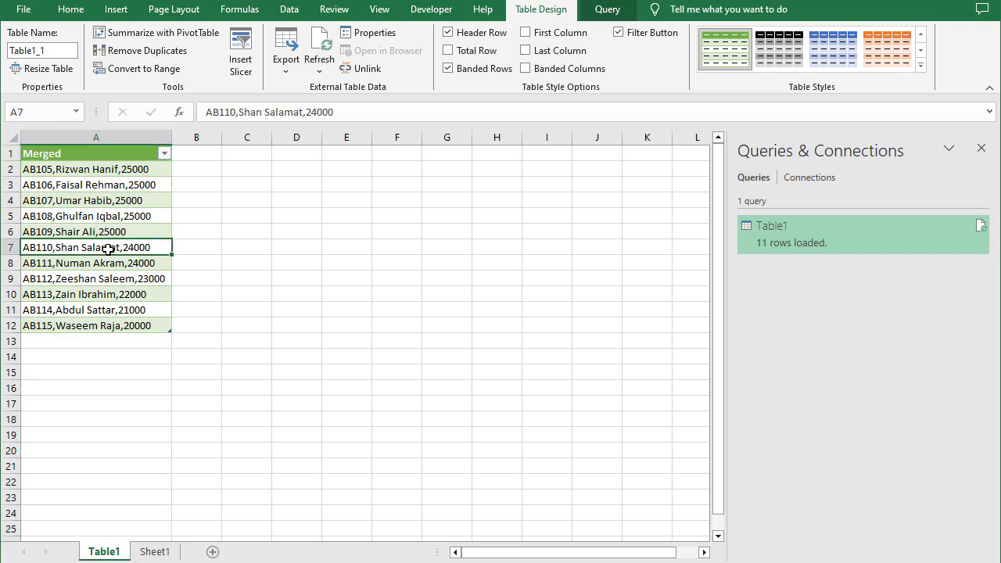
left_click(94, 169)
left_click(96, 205)
left_click(110, 248)
left_click(980, 151)
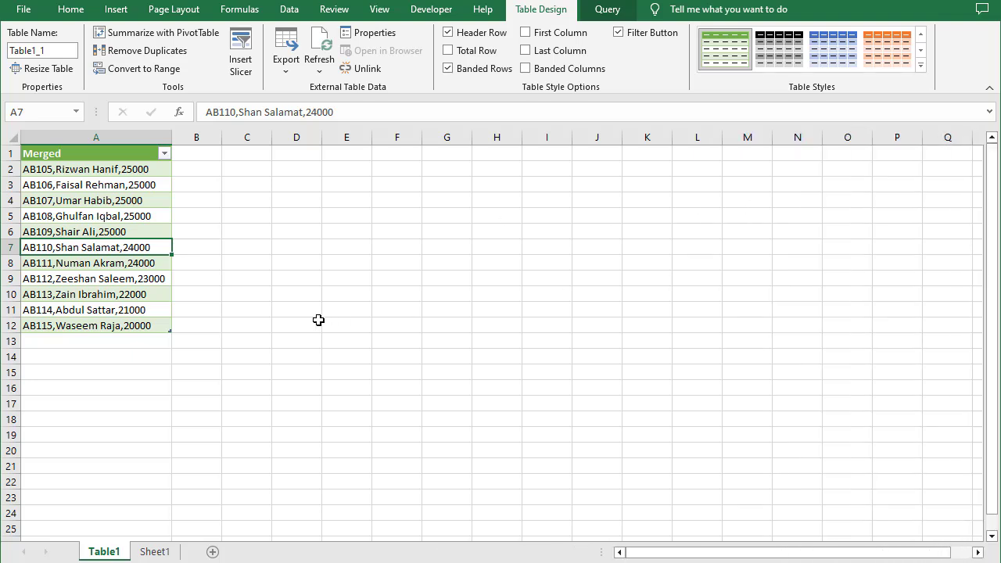
left_click(156, 552)
left_click(297, 258)
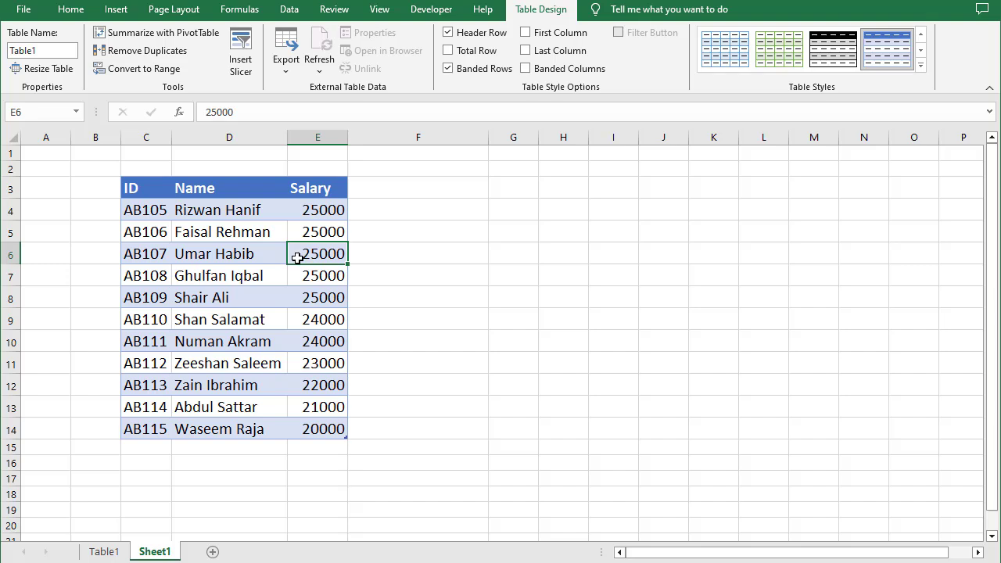
left_click(365, 217)
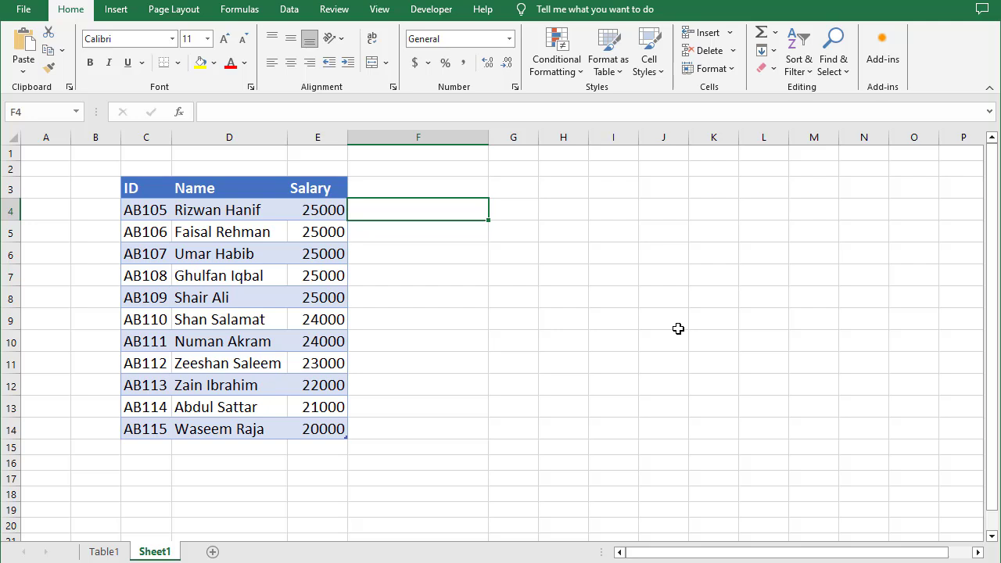
type("=")
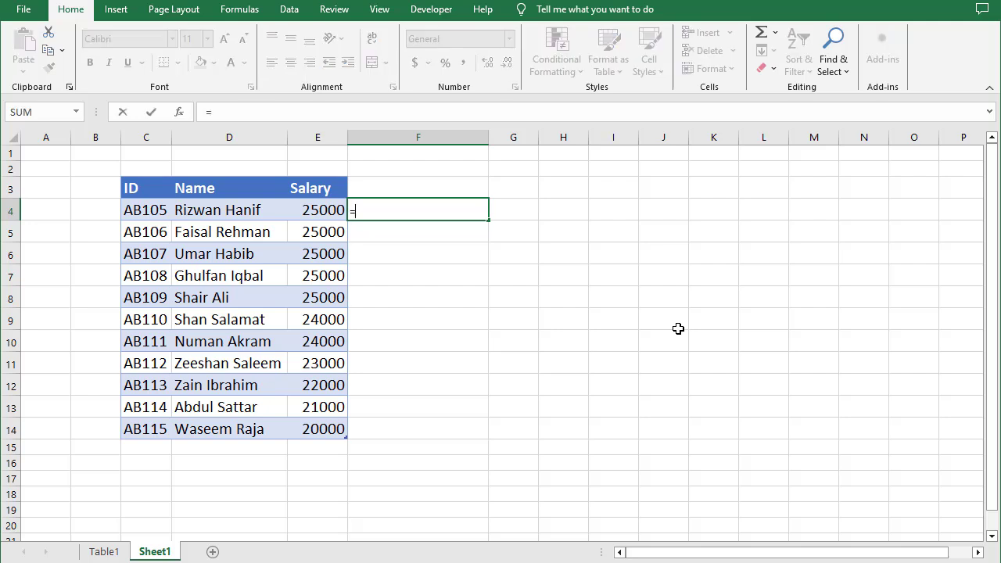
left_click(152, 210)
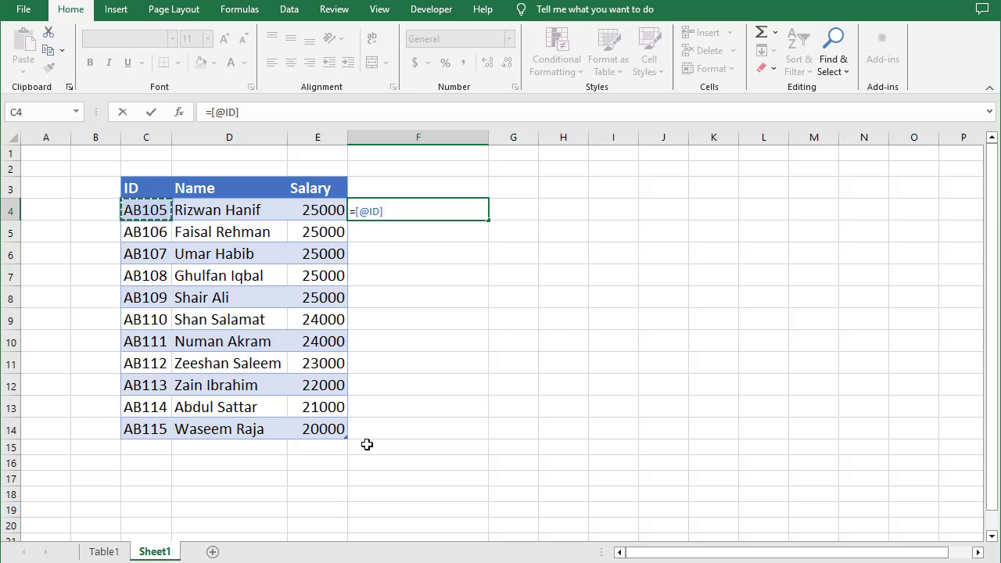
type("&\",\"&")
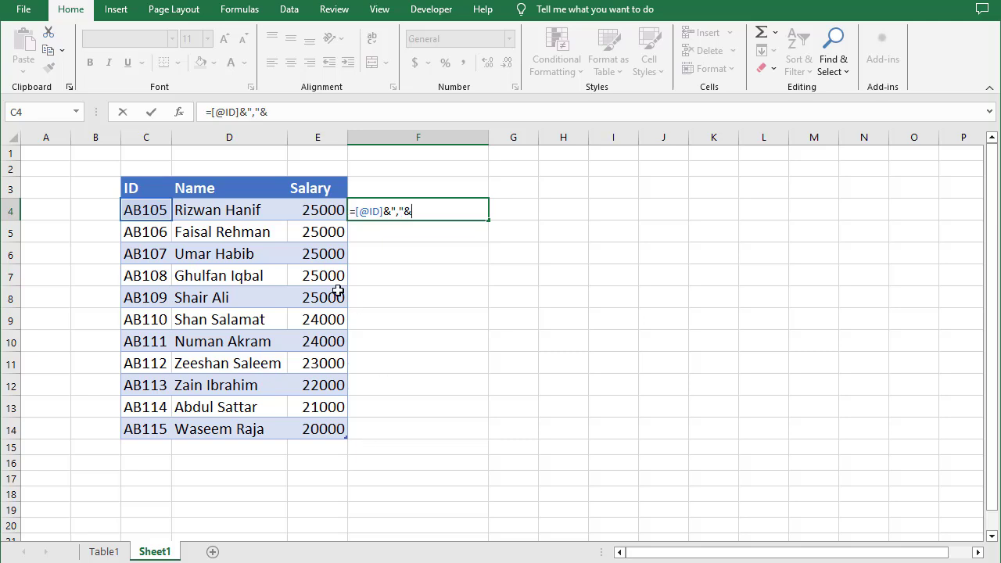
left_click(259, 211)
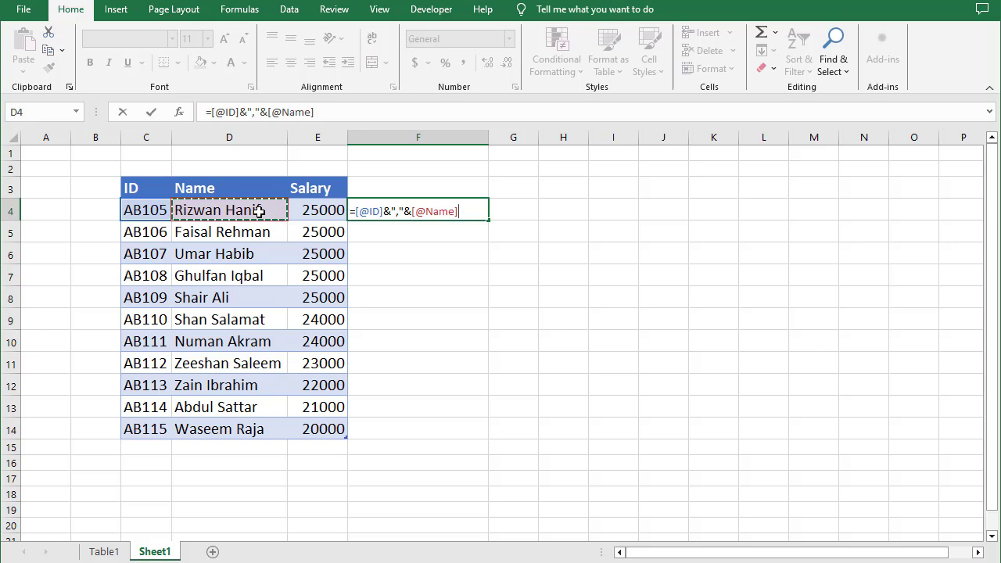
type("&\",\"")
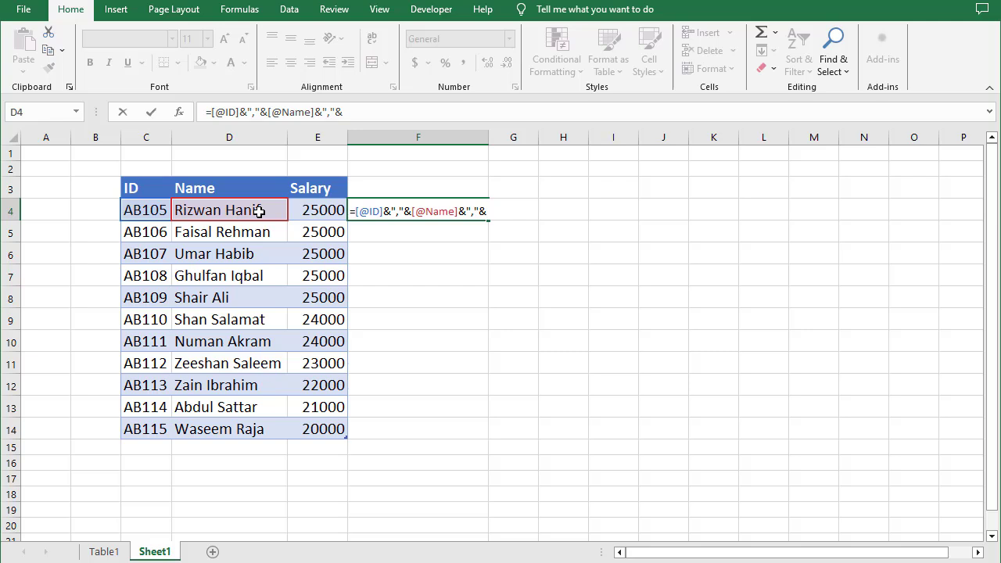
left_click(310, 209)
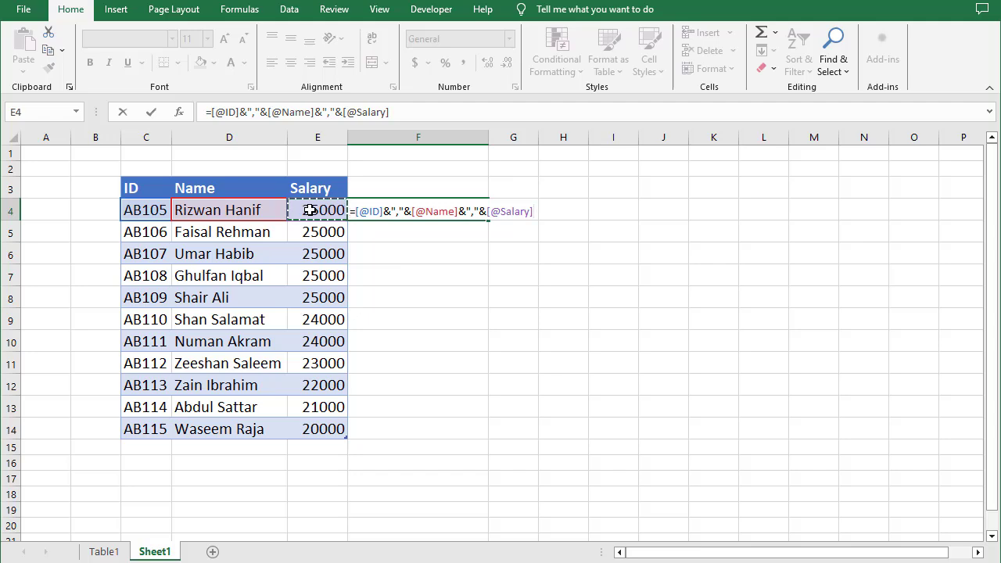
key("Return")
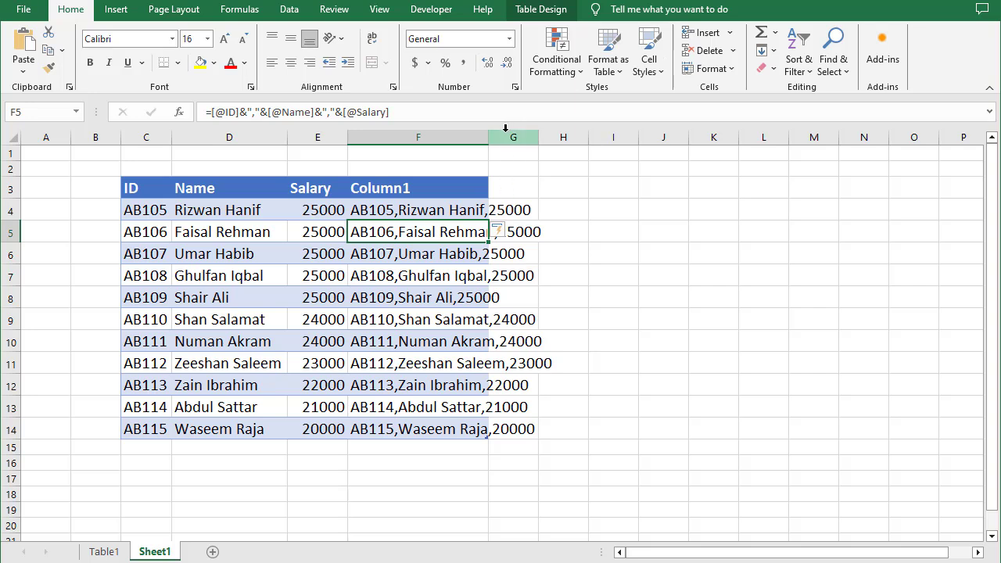
left_click_drag(490, 139, 559, 168)
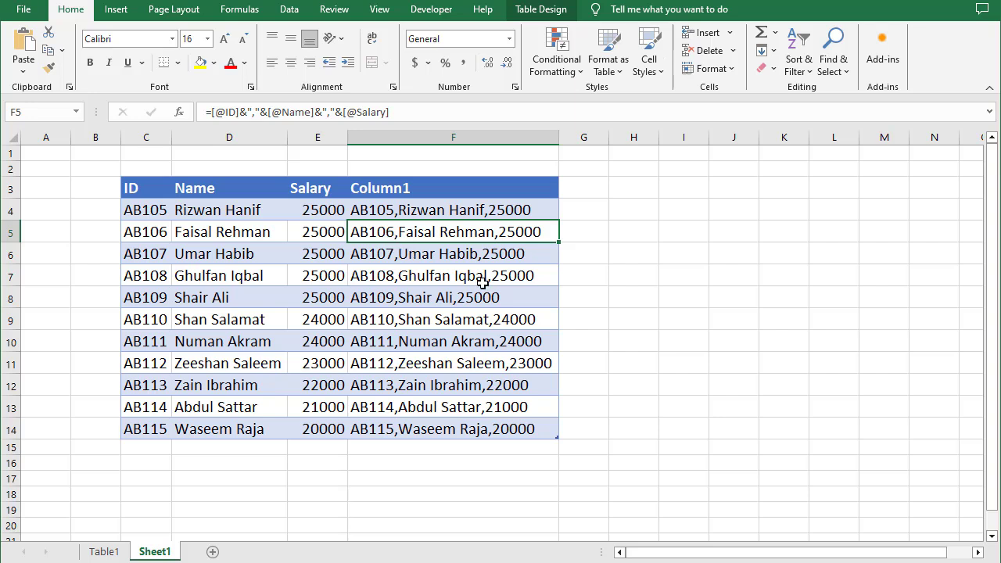
Clear the combined formula results from F4:F14
left_click(620, 317)
left_click_drag(423, 209, 434, 432)
key("Delete")
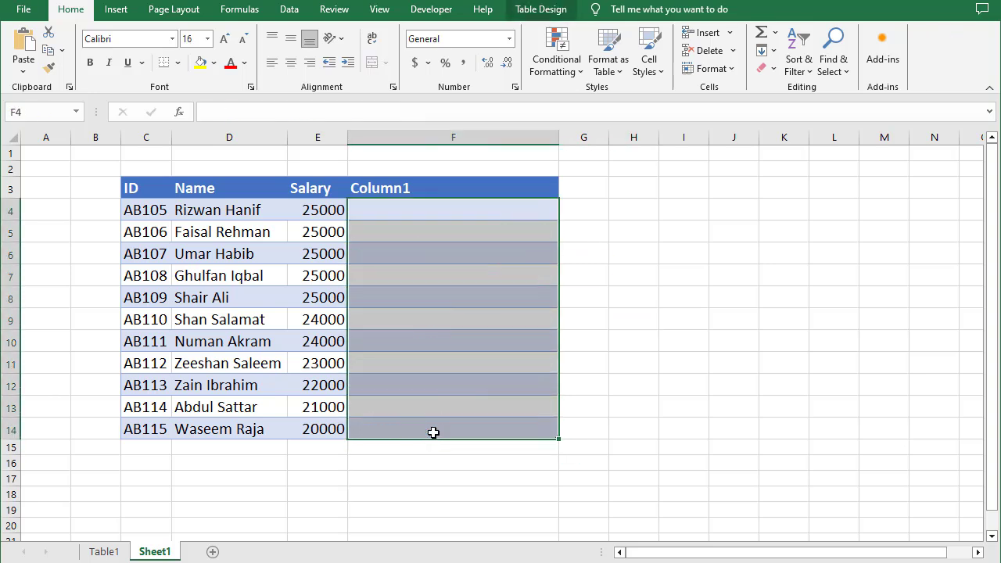
Enter the first row's ID, full name and salary in F4, separated by commas, and Flash Fill the rest of the column
left_click(402, 206)
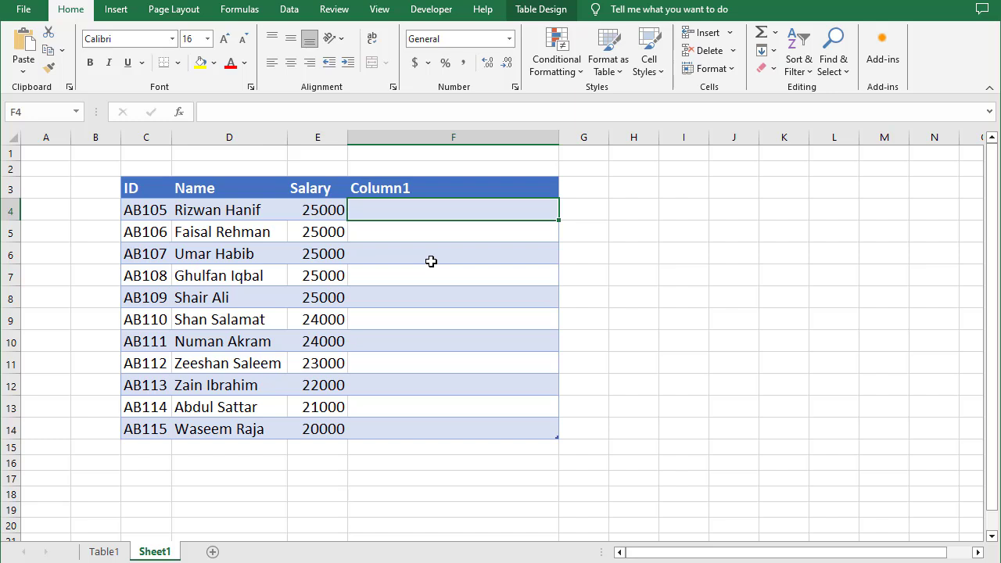
type("AB10")
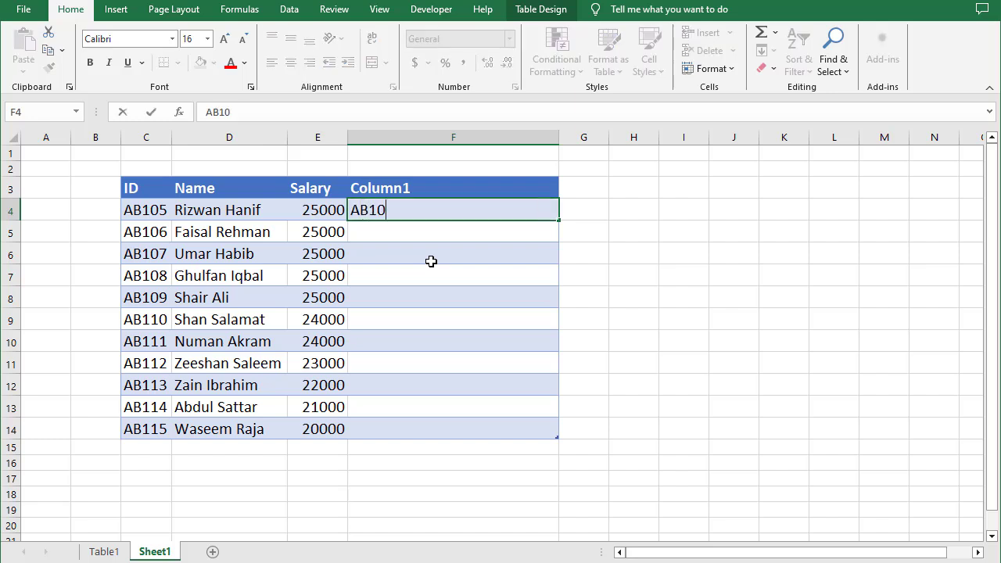
type("5,Rizwan H")
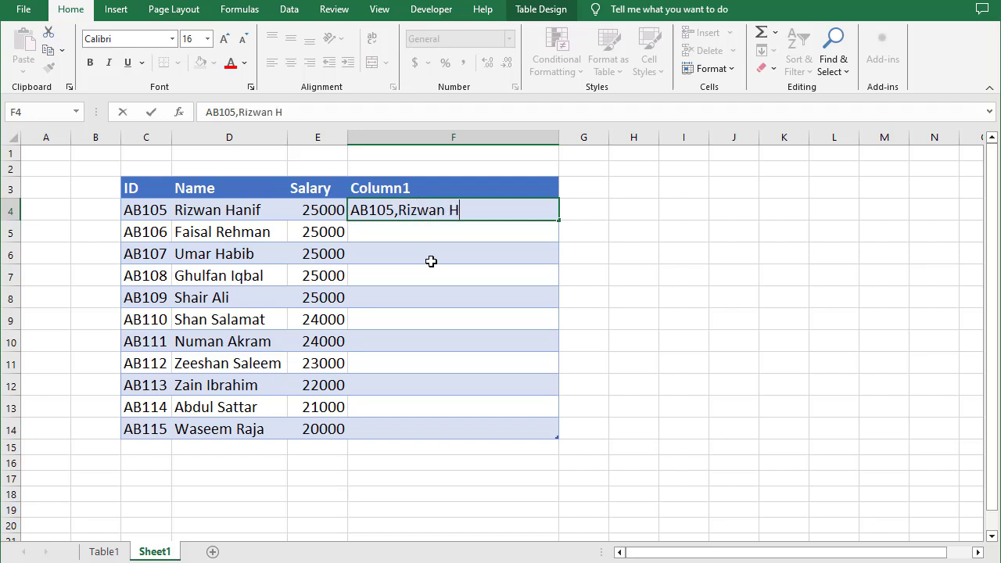
type("anif,2500")
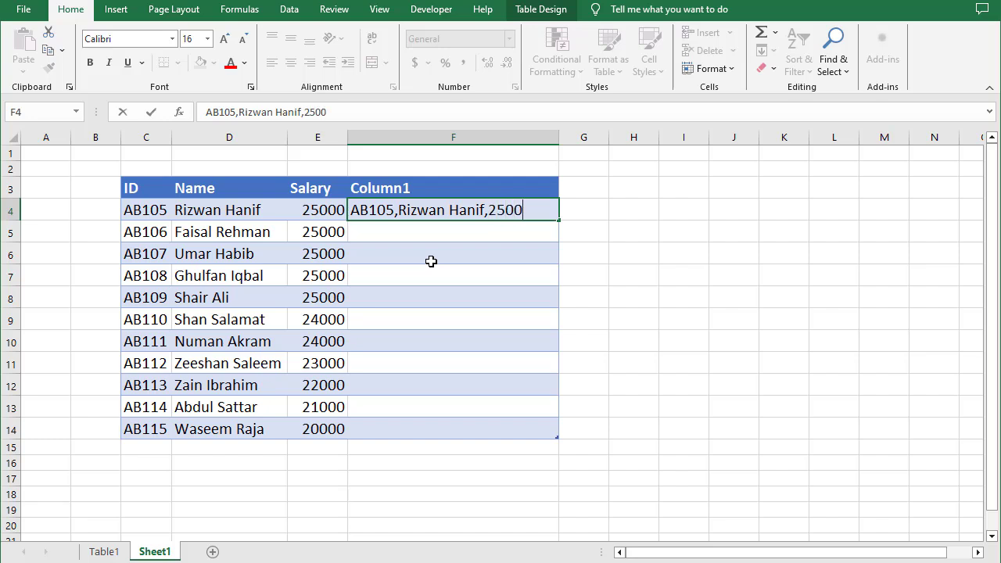
type("0")
key("Return")
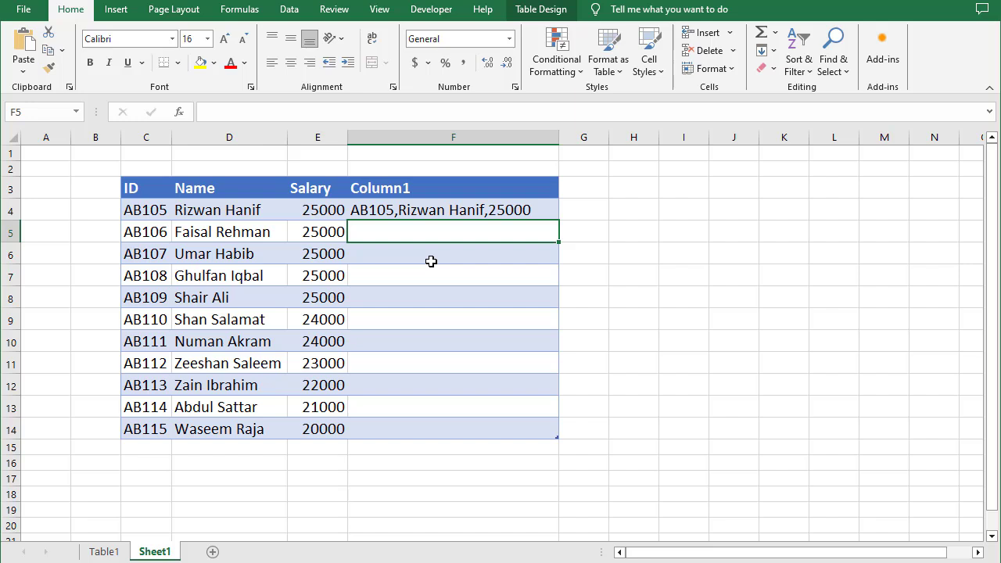
key("ctrl+e")
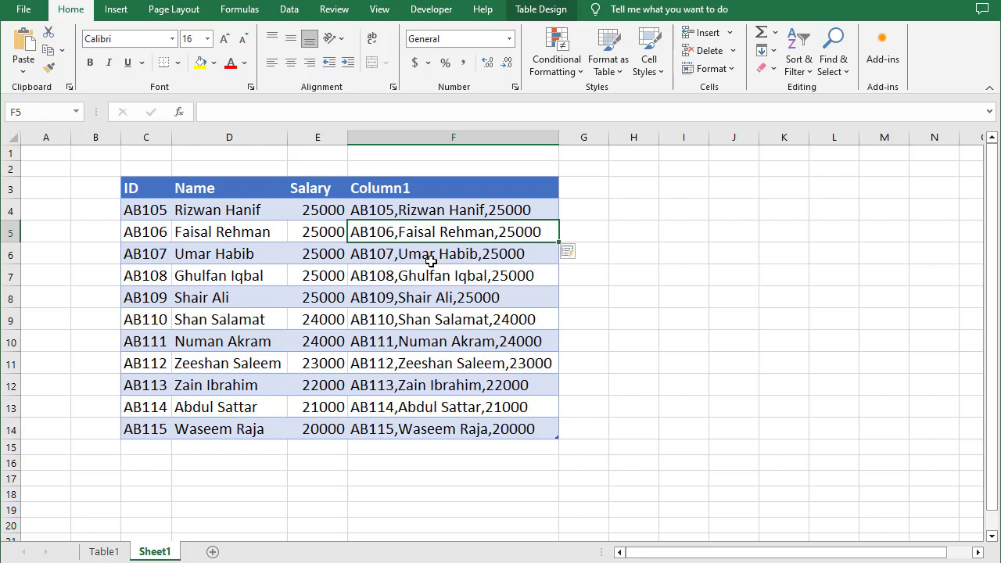